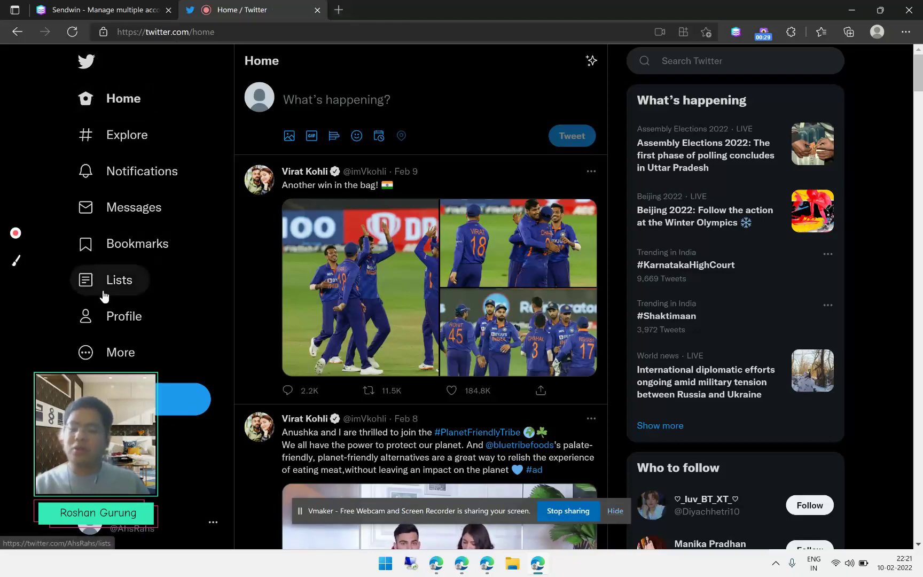
# Scroll the Twitter feed and briefly view, then close, the logged-in account's options.
pyautogui.scroll(-1, 178, 227)
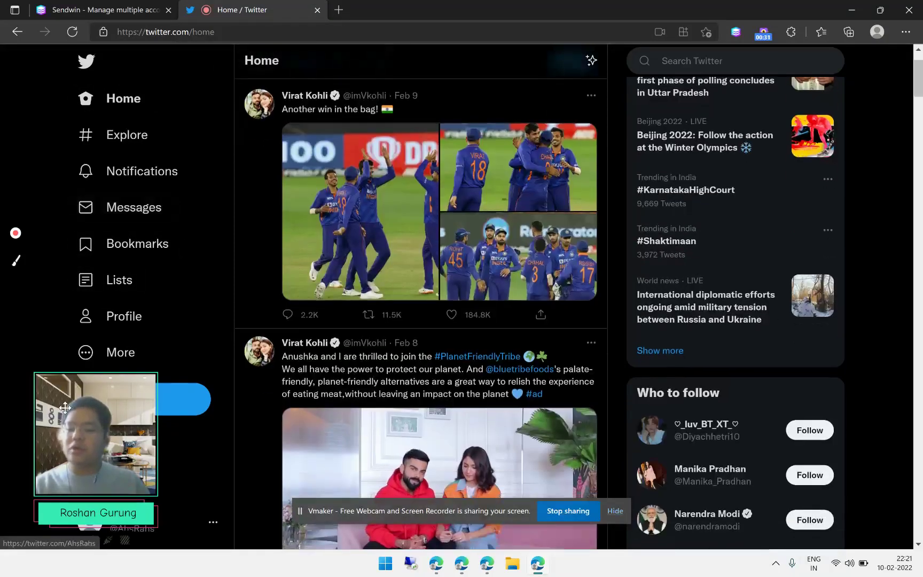
pyautogui.moveTo(54, 432)
pyautogui.moveTo(54, 433); pyautogui.dragTo(60, 233)
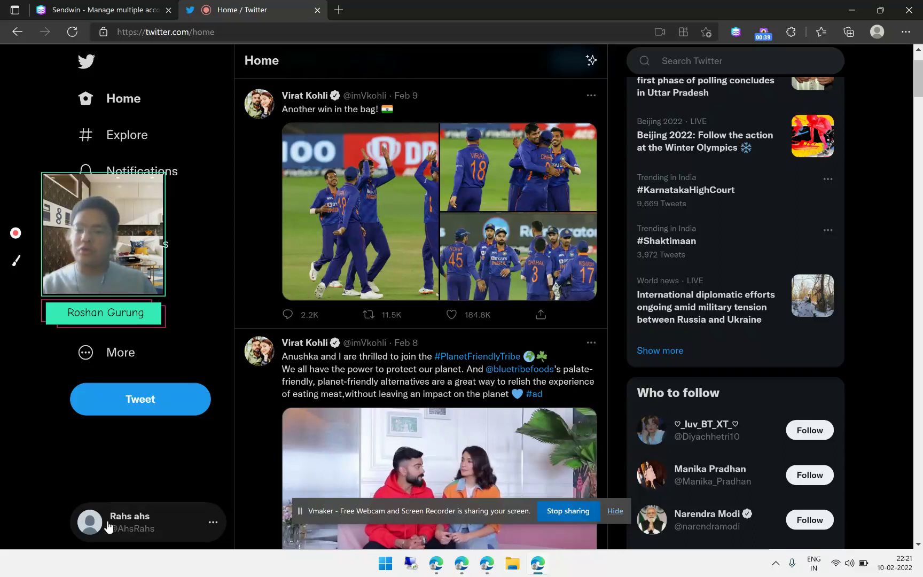
pyautogui.click(128, 532)
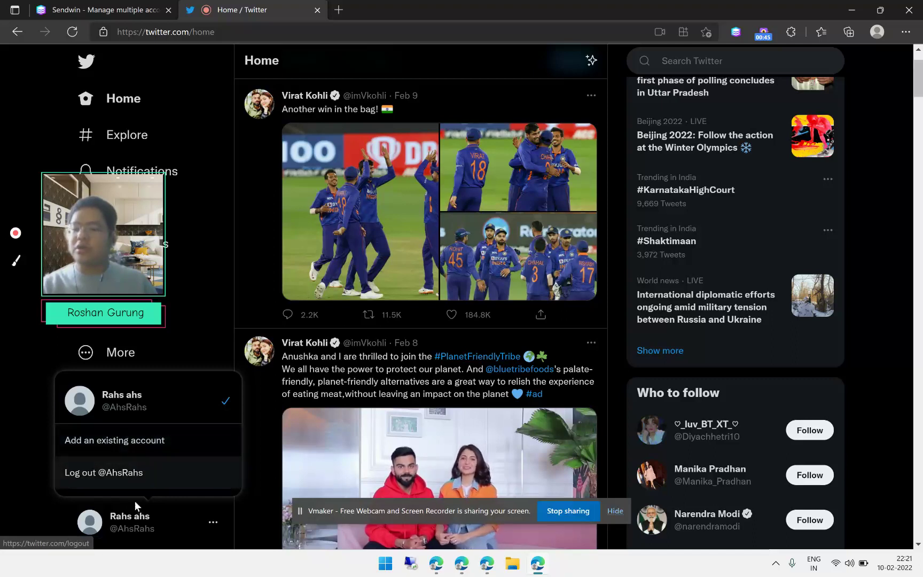
pyautogui.click(117, 528)
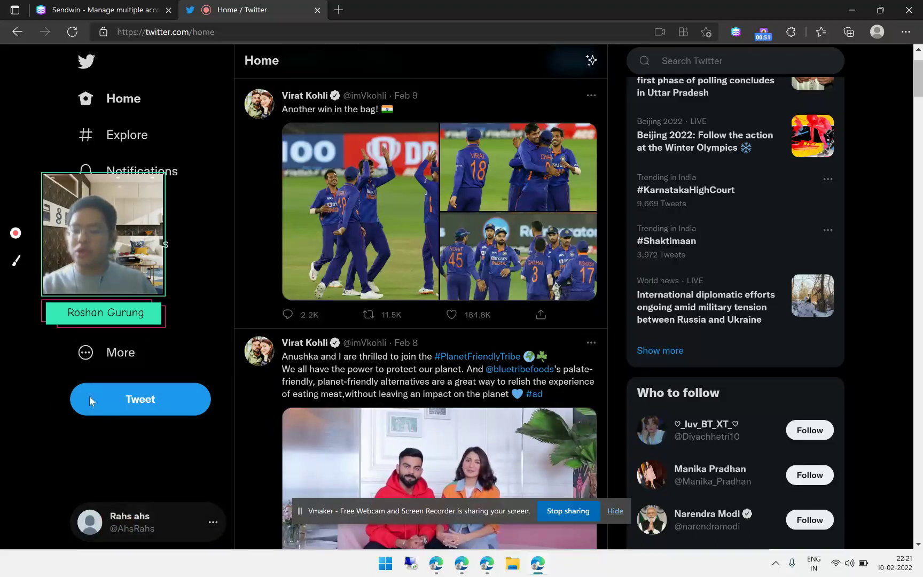
pyautogui.moveTo(99, 246); pyautogui.dragTo(110, 416)
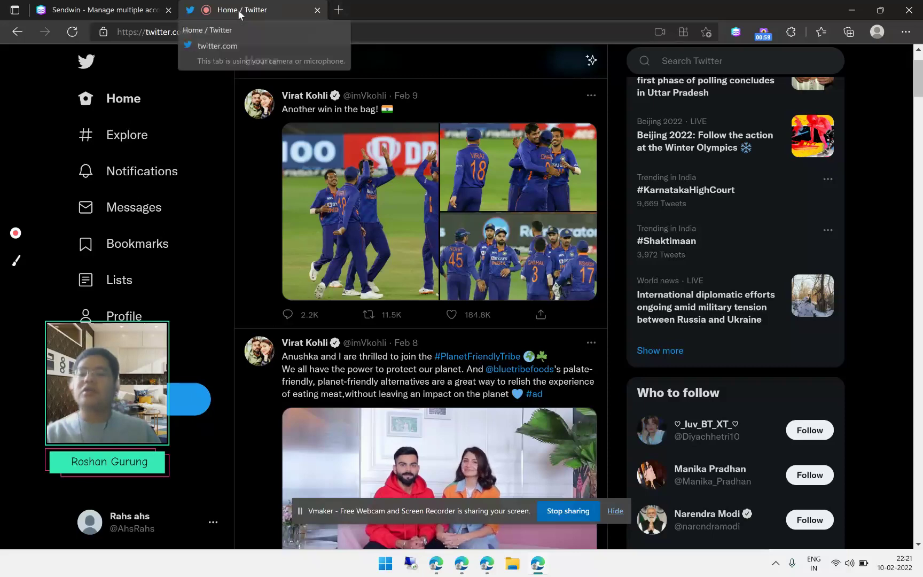
# Add a blank tab, then use the SendWin panel on Twitter to switch to the Sendwin website tab.
pyautogui.click(337, 10)
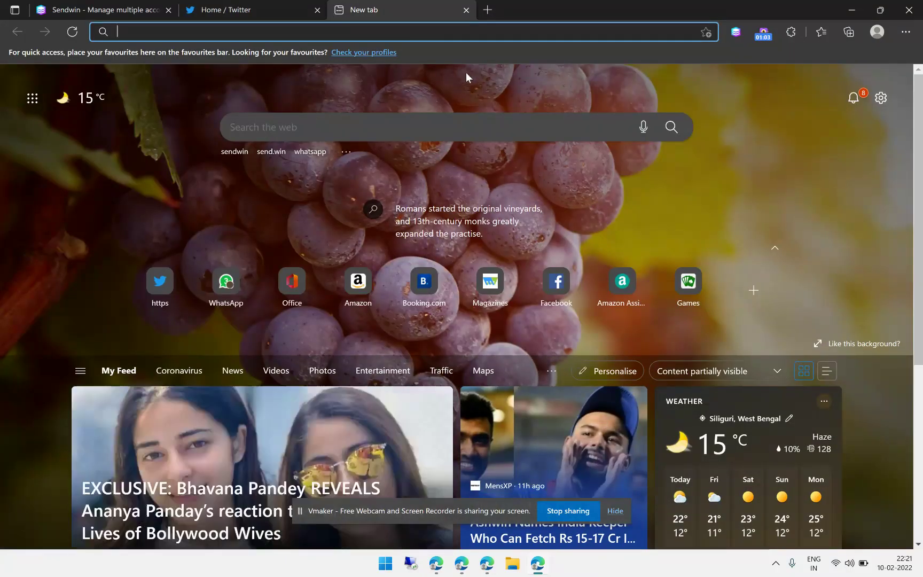
pyautogui.click(244, 8)
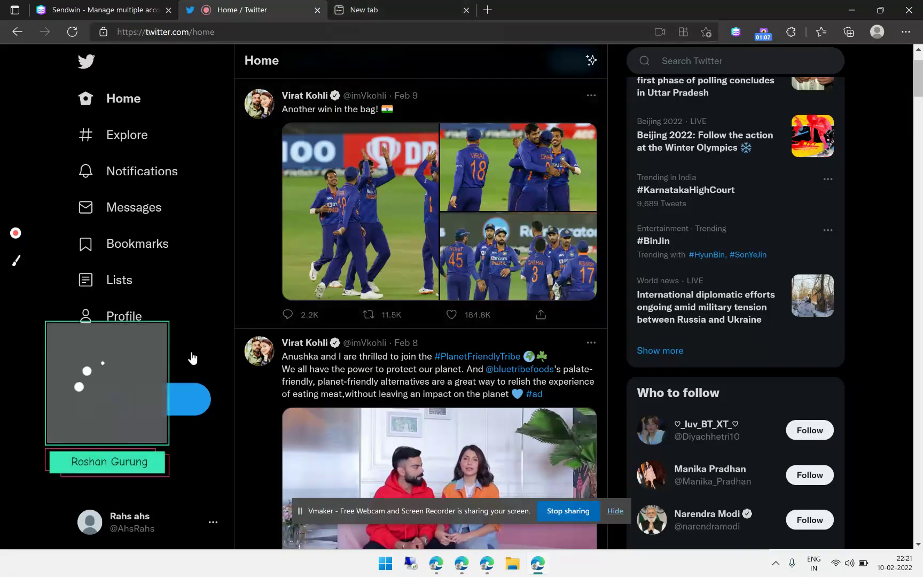
pyautogui.moveTo(110, 365)
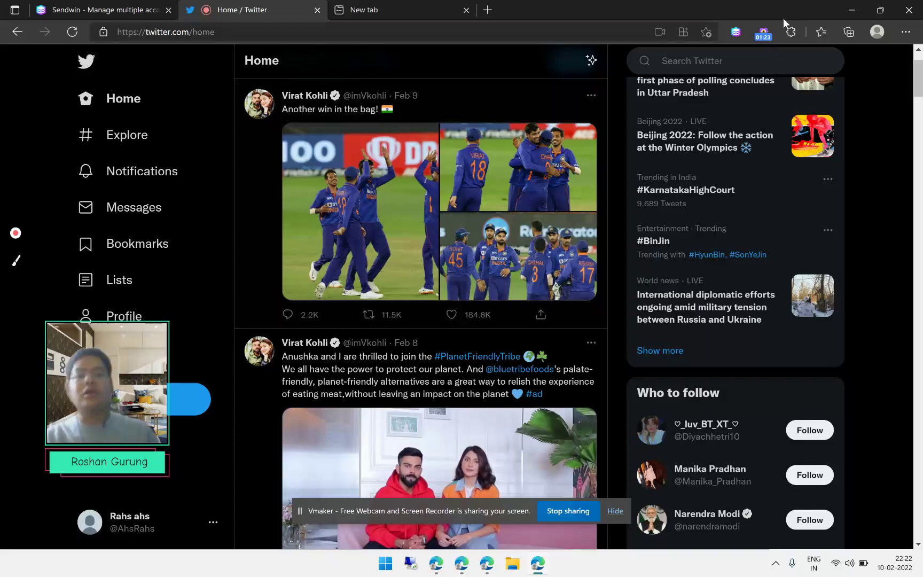
pyautogui.click(737, 33)
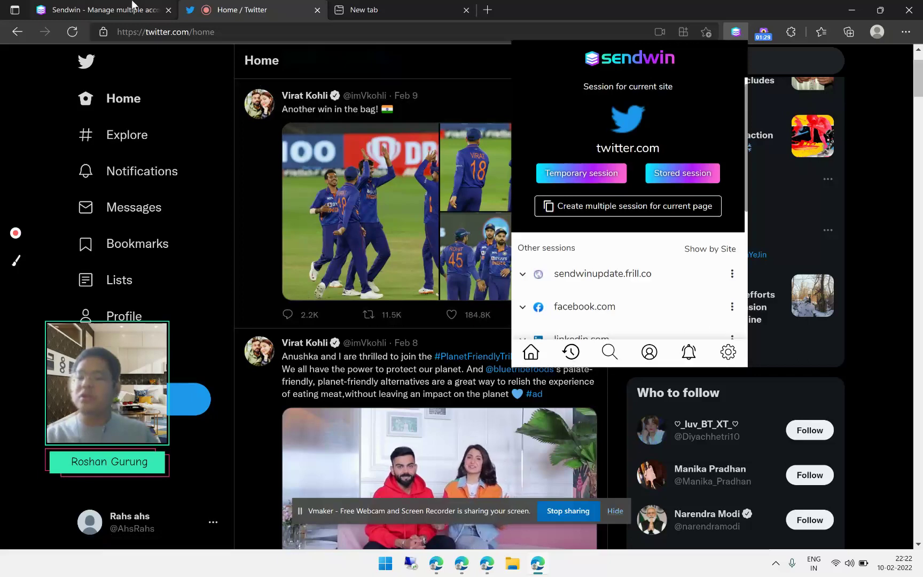
pyautogui.click(160, 9)
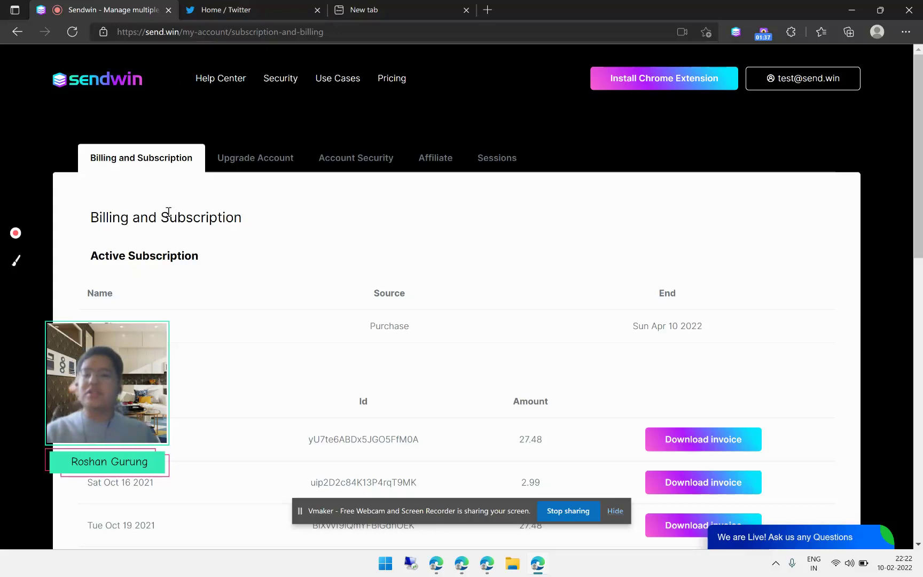
# Switch from the Sendwin billing tab back to the Twitter Home tab with Ctrl+Tab.
pyautogui.hotkey('ctrl', 'Tab')
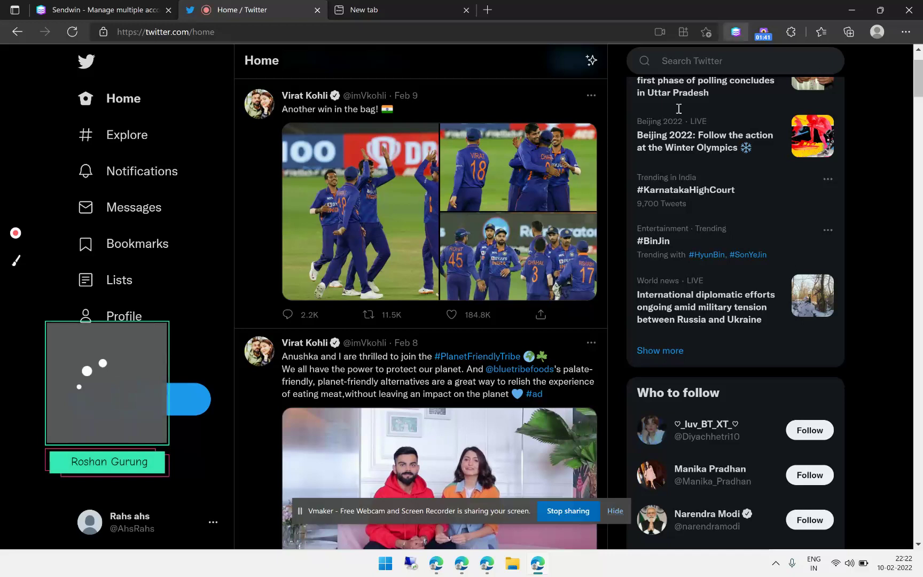
# Open SendWin's New Stored Session form for twitter.com from the extension's popup.
pyautogui.click(735, 33)
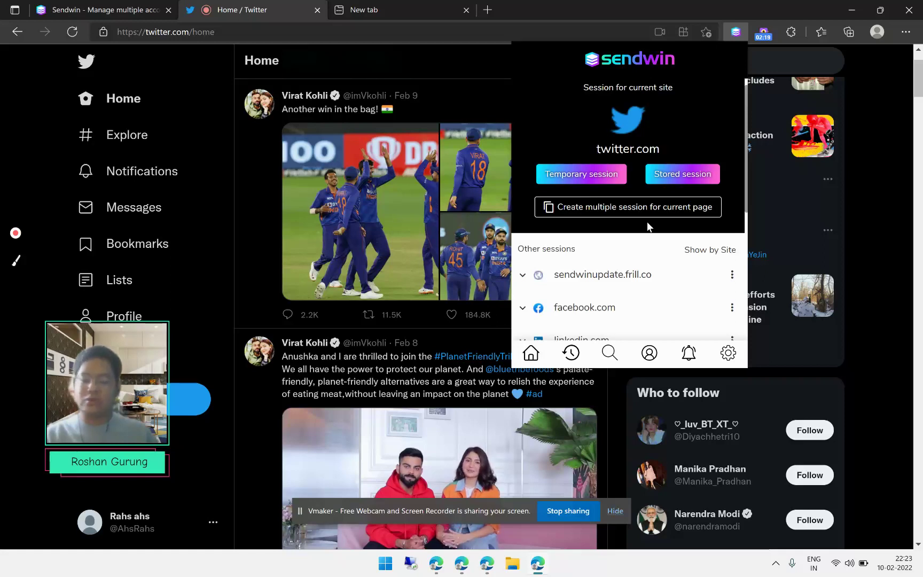
pyautogui.click(674, 183)
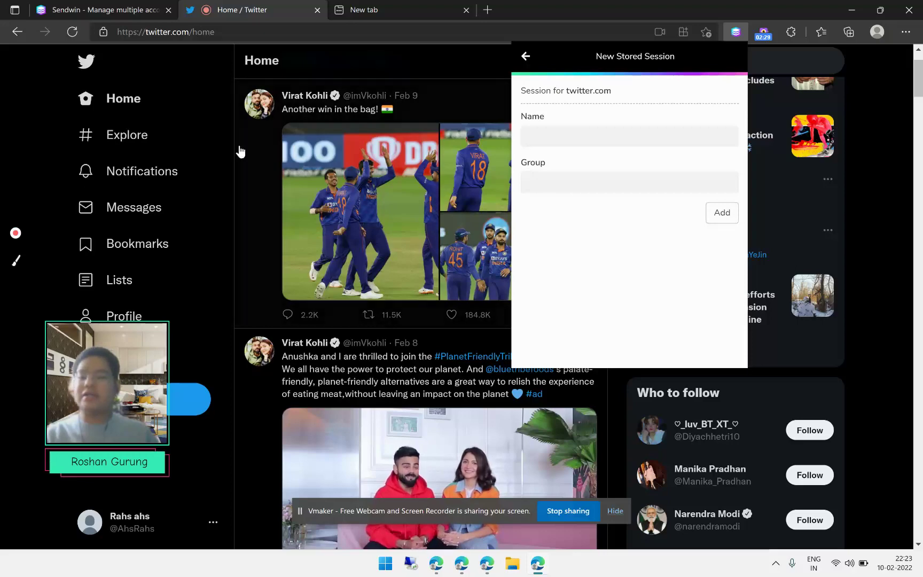
# Open Home in a new stored session 'Twitter second account' in group Twitter, then close the blank tab.
pyautogui.rightClick(221, 111)
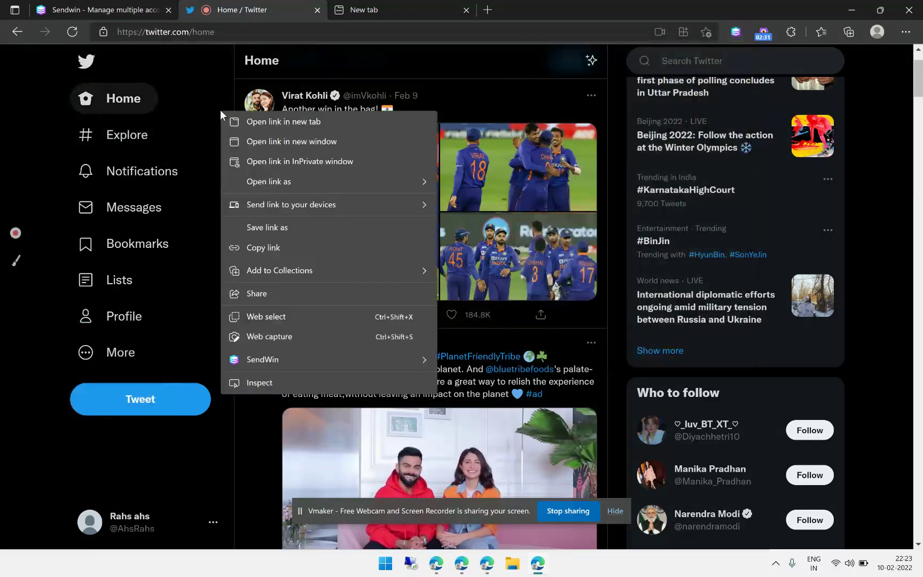
pyautogui.moveTo(270, 359)
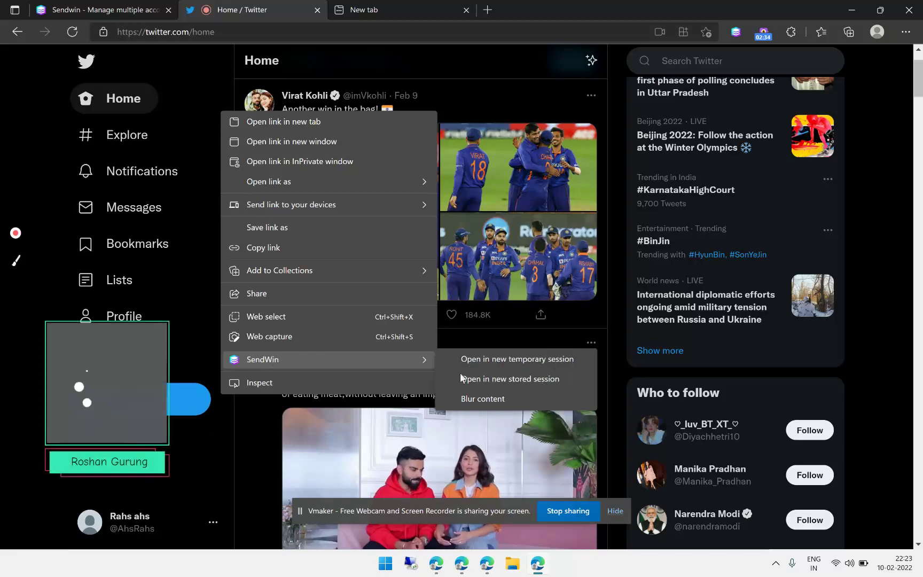
pyautogui.click(492, 379)
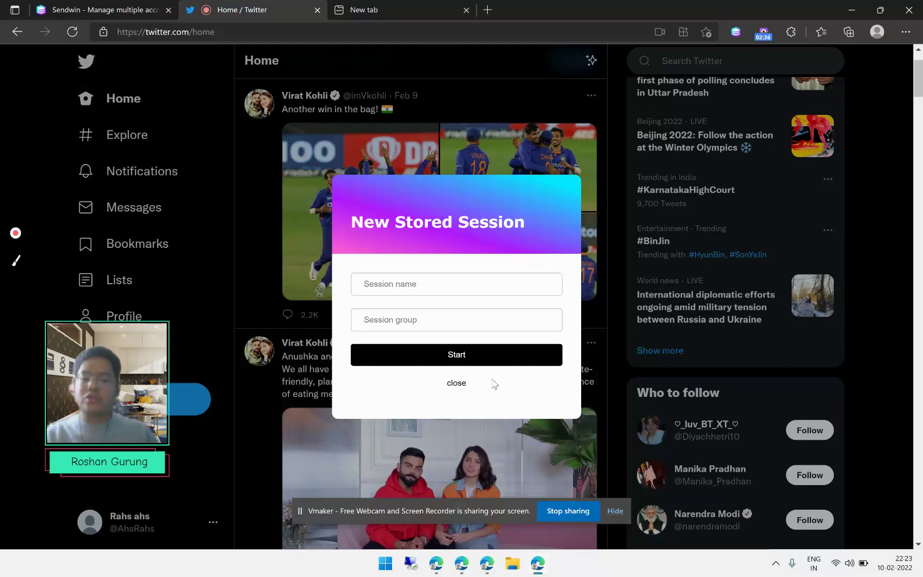
pyautogui.click(409, 282)
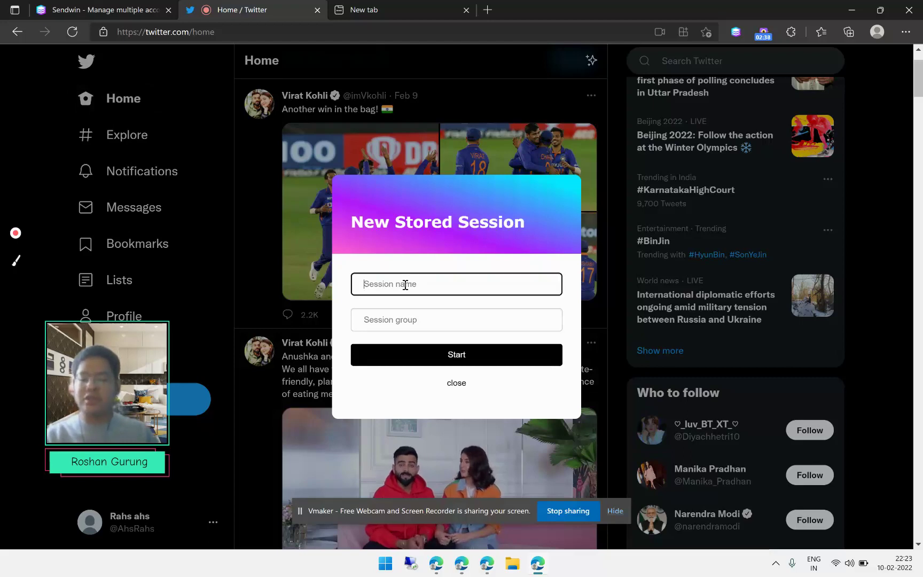
pyautogui.write('Twitter')
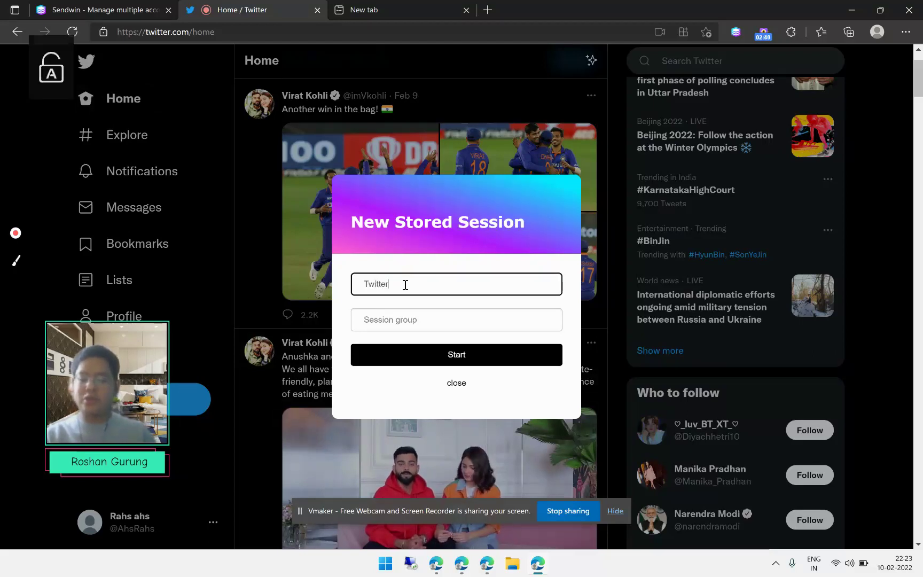
pyautogui.write(' second account')
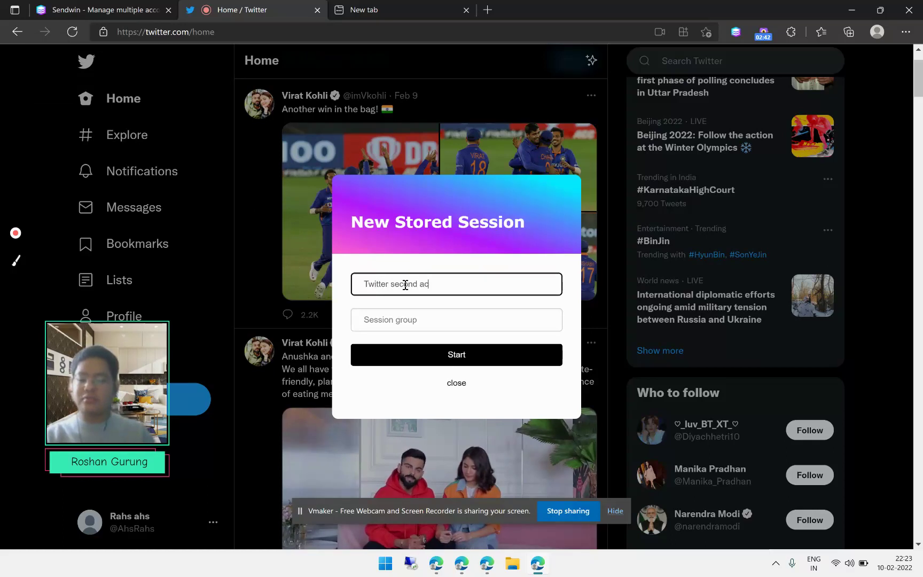
pyautogui.click(406, 319)
pyautogui.write('Twitter')
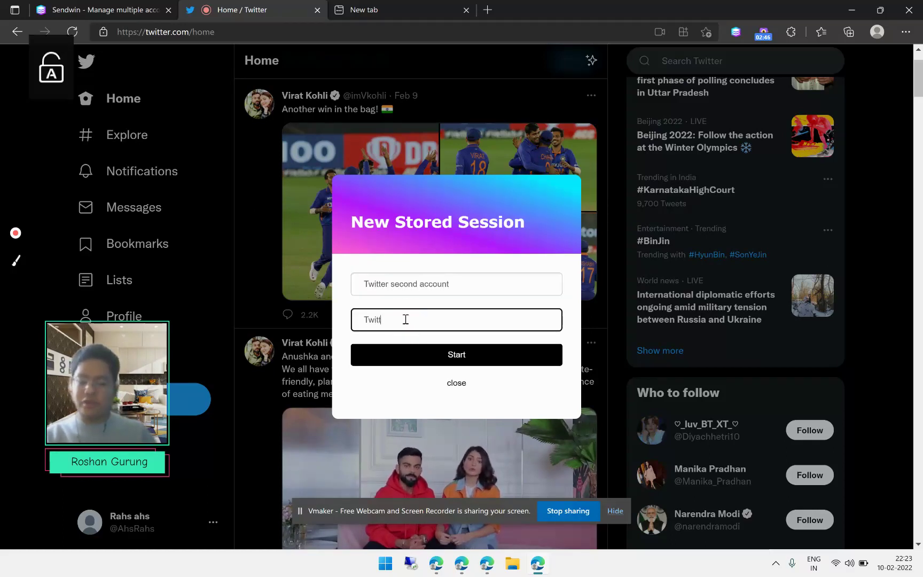
pyautogui.click(435, 354)
pyautogui.click(466, 9)
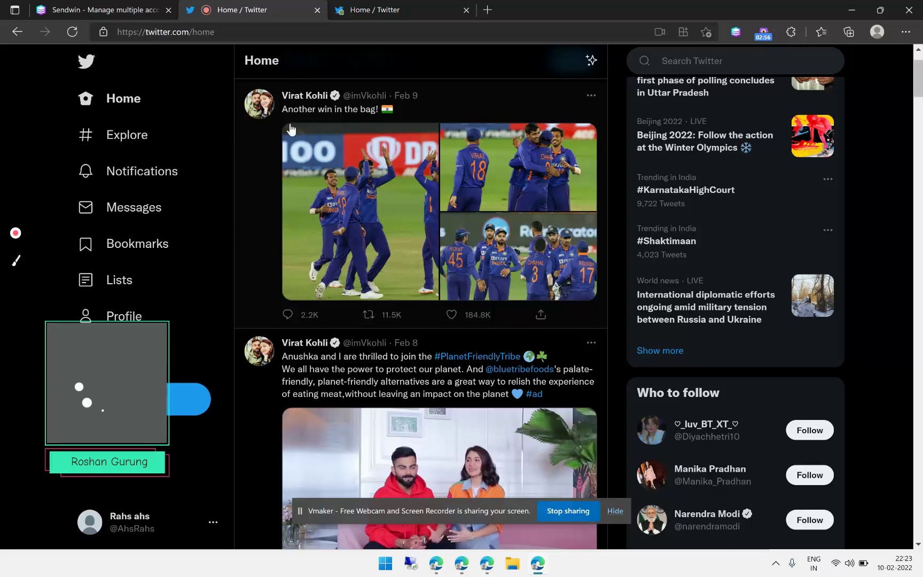
# In the new session tab, reload the failed Twitter page and dismiss the sign-in-as suggestion.
pyautogui.click(411, 7)
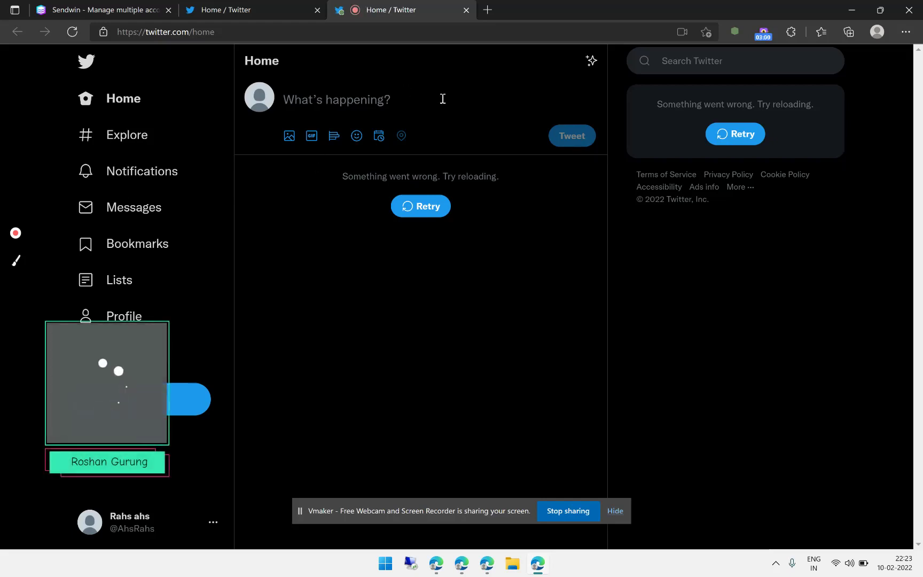
pyautogui.click(72, 32)
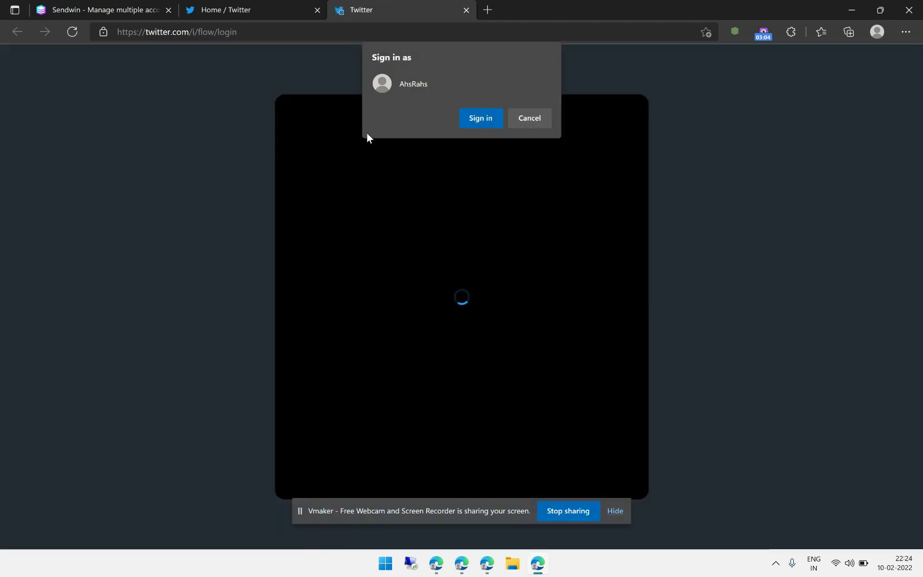
pyautogui.click(531, 116)
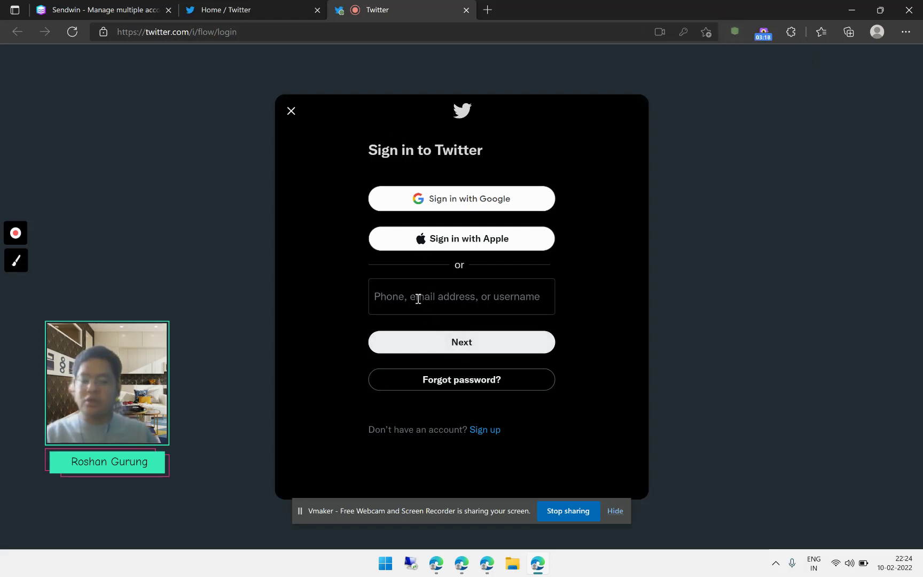
# Log in to the second account using the saved e-mail, saved username and password.
pyautogui.click(462, 308)
pyautogui.click(453, 337)
pyautogui.click(441, 345)
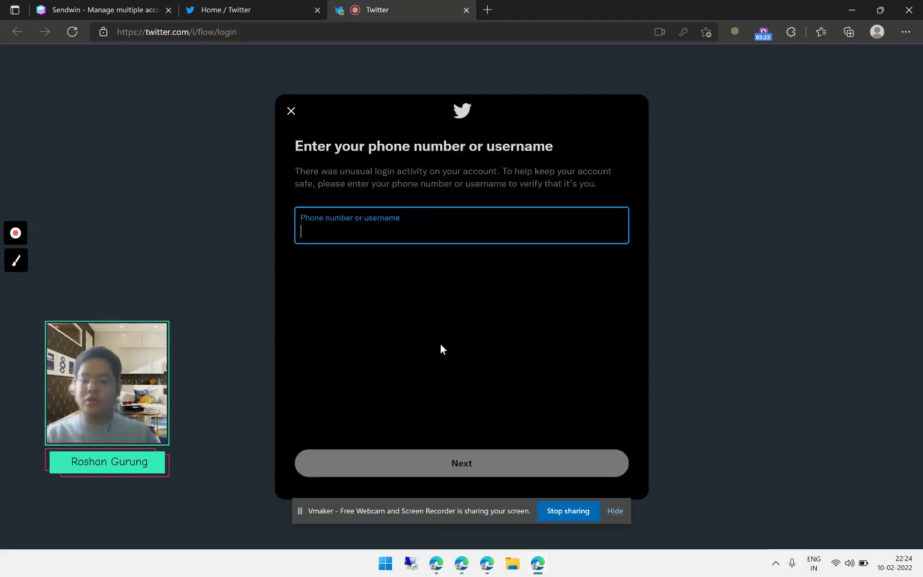
pyautogui.press('capslock')
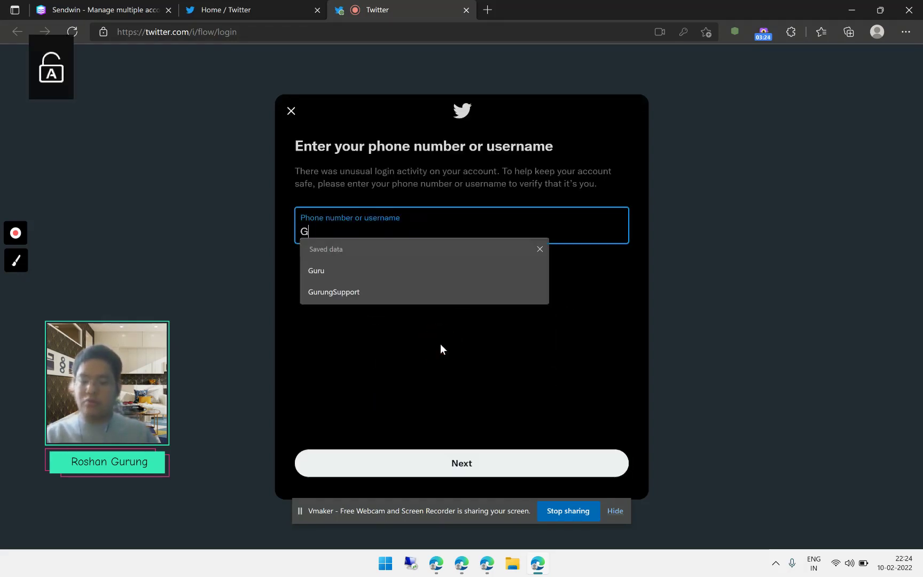
pyautogui.click(372, 294)
pyautogui.click(441, 468)
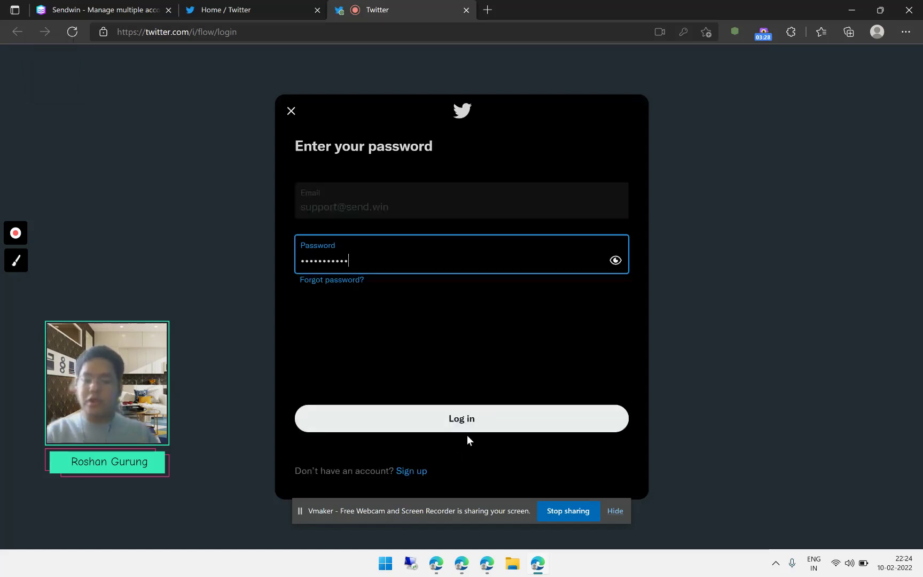
pyautogui.click(453, 420)
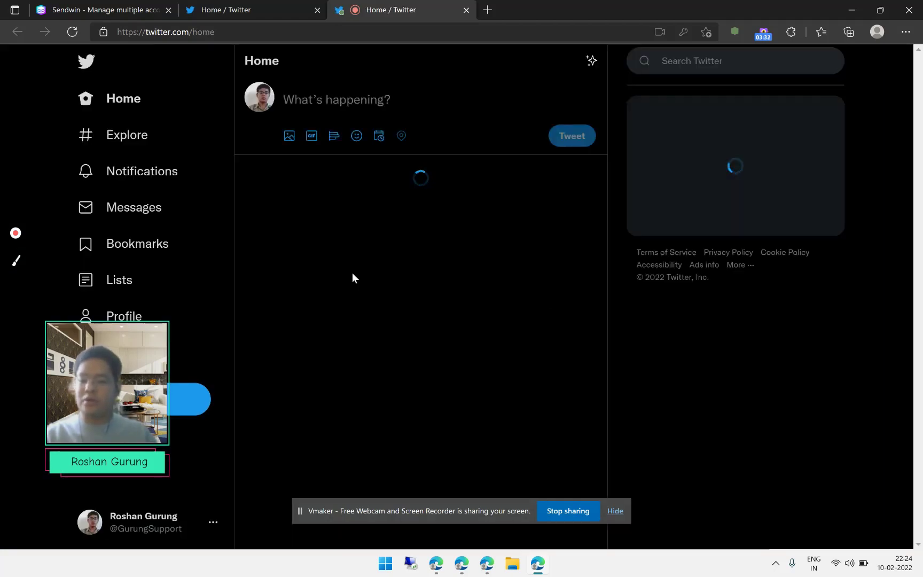
pyautogui.tripleClick(863, 443)
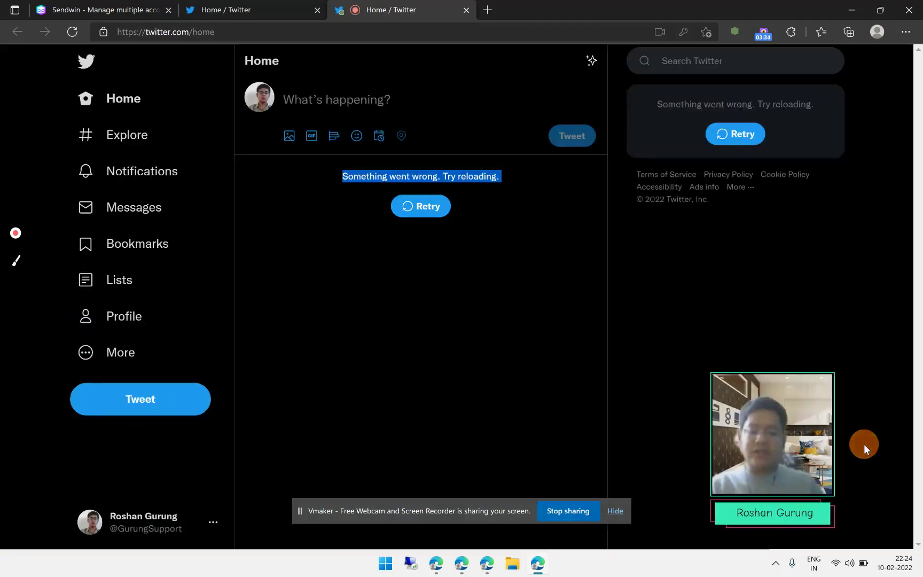
# Reload the second account's Home page, compare with the other Twitter tab, then return.
pyautogui.click(343, 223)
pyautogui.click(73, 33)
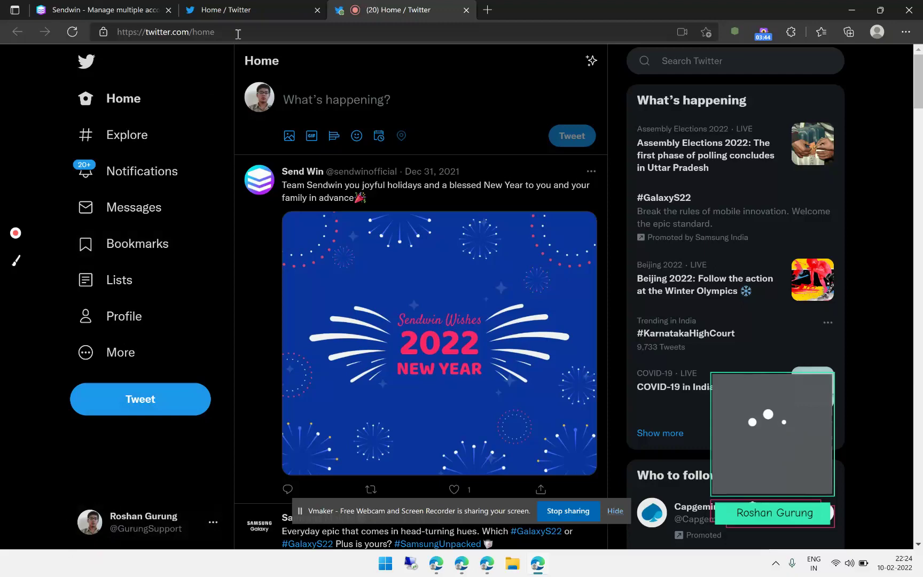
pyautogui.hotkey('ctrl', 'shift', 'Tab')
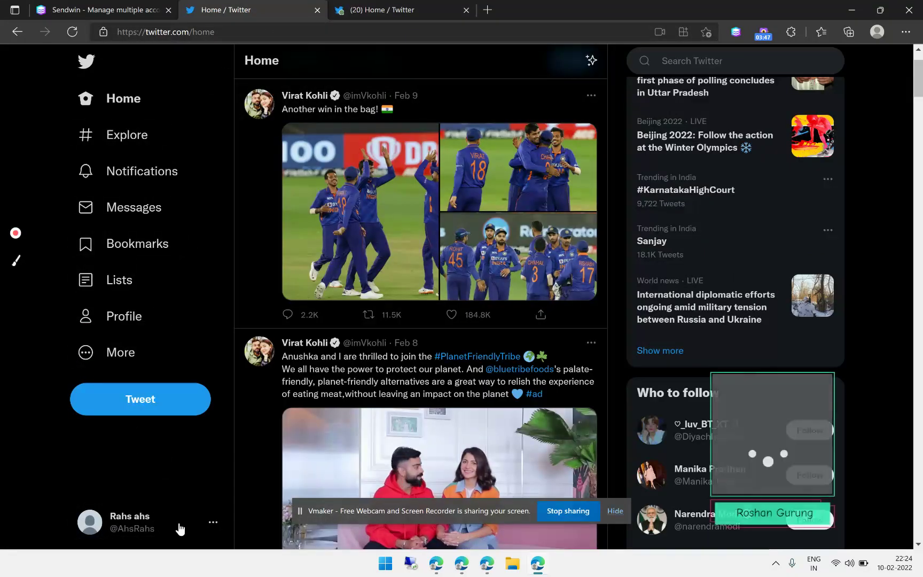
pyautogui.click(363, 13)
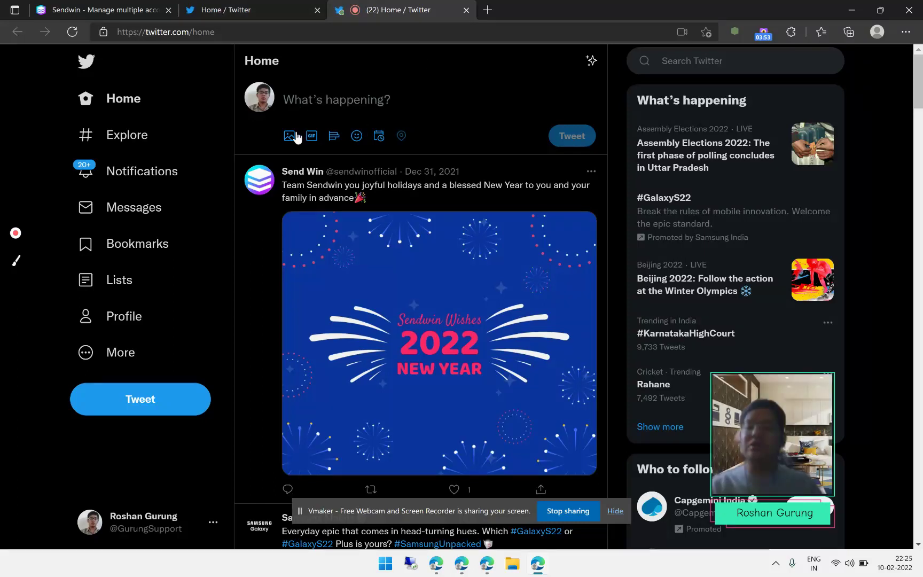
# Start a new SendWin stored session for the current Twitter page.
pyautogui.rightClick(251, 130)
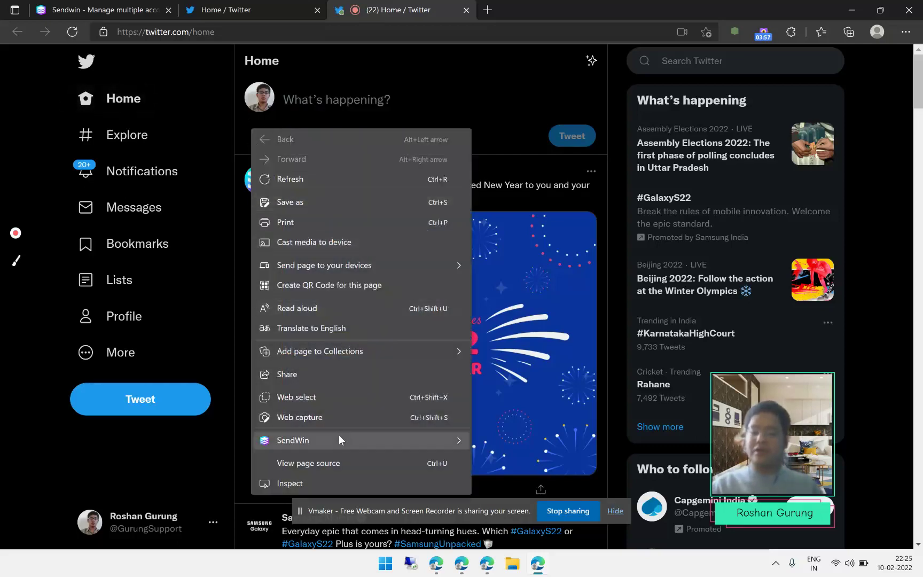
pyautogui.moveTo(339, 440)
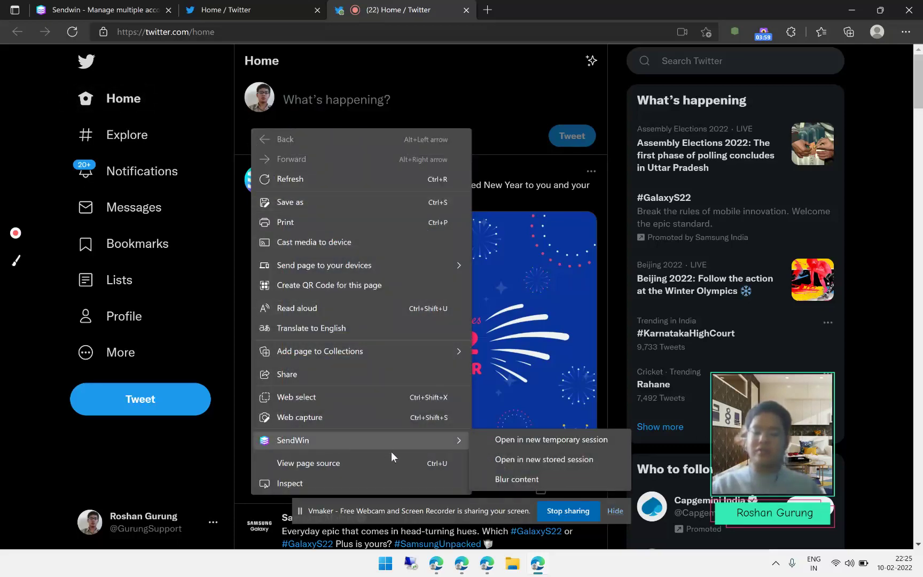
pyautogui.click(513, 461)
# Name the session 'Twitter account 3' in group Twitter, start it, and dismiss the sign-in suggestion.
pyautogui.click(419, 282)
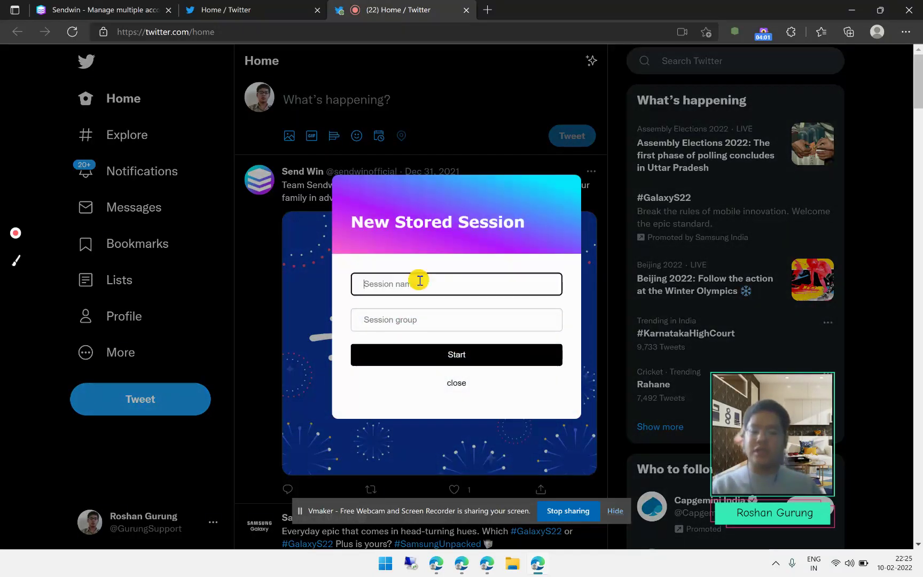
pyautogui.press('capslock')
pyautogui.write('T')
pyautogui.write('wwiter')
pyautogui.press('BackSpace')
pyautogui.press('BackSpace')
pyautogui.press('BackSpace')
pyautogui.press('BackSpace')
pyautogui.press('BackSpace')
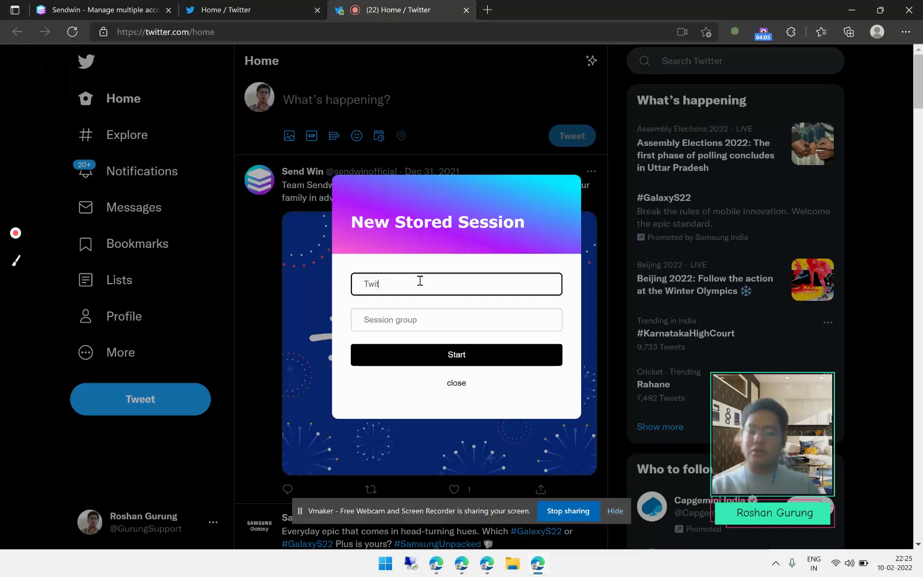
pyautogui.write('itter account 3')
pyautogui.press('Tab')
pyautogui.press('capslock')
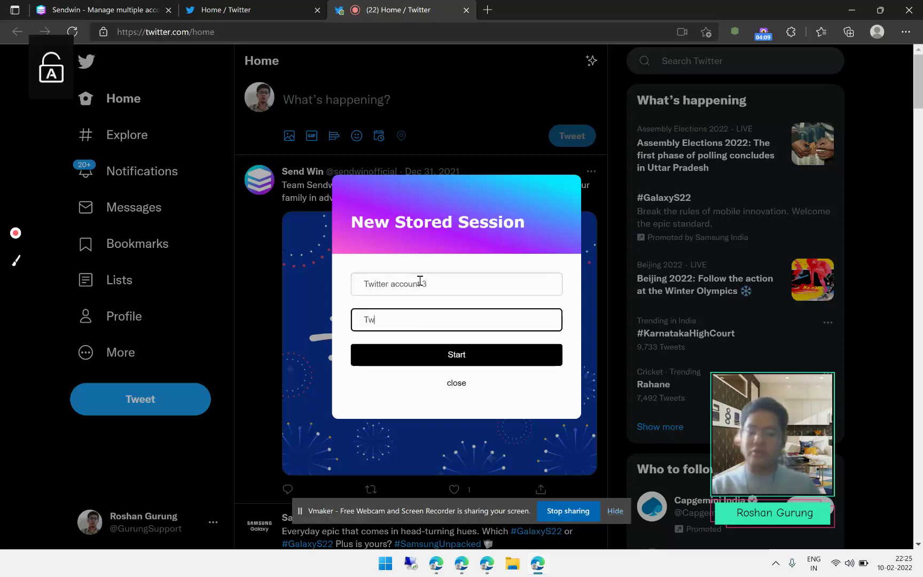
pyautogui.write('Twitter')
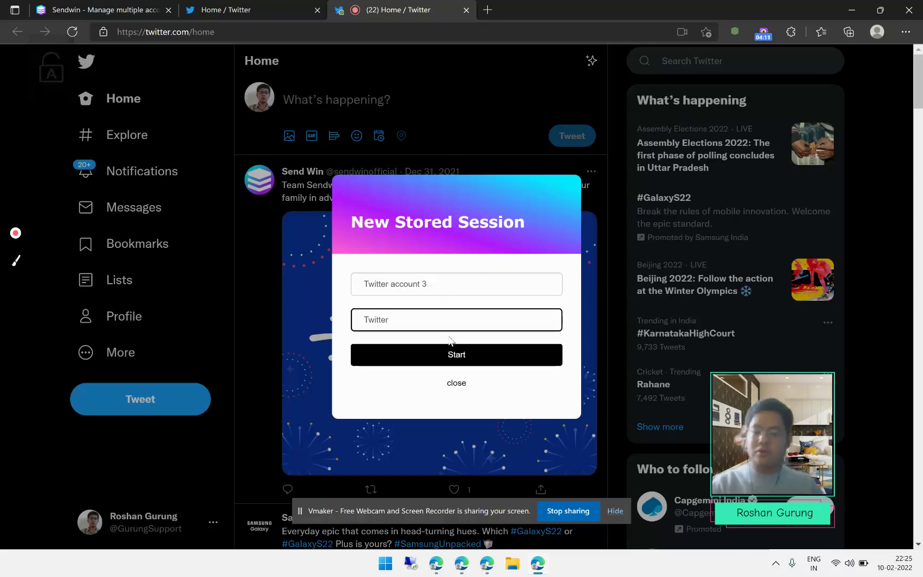
pyautogui.click(431, 362)
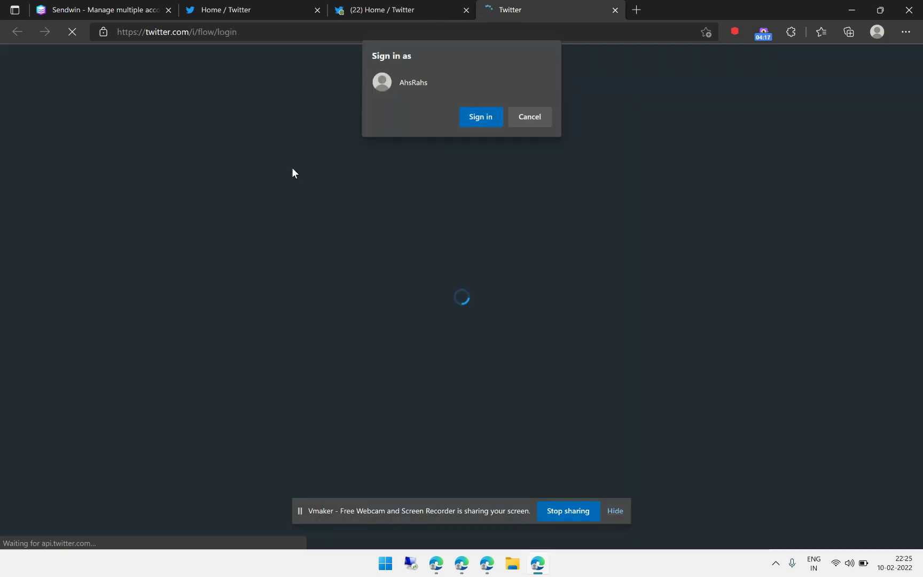
pyautogui.click(536, 117)
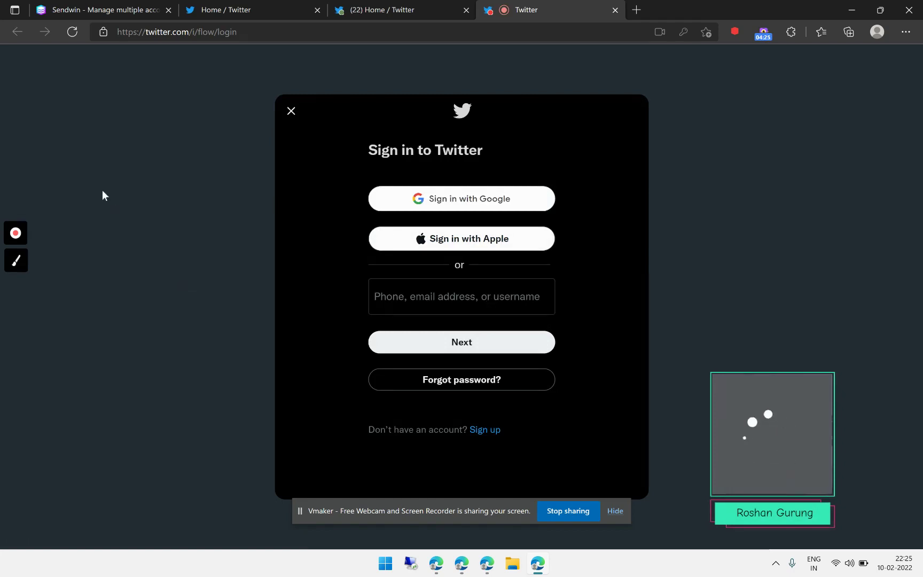
# Close both extra session tabs and reopen 'Twitter second account' from SendWin's twitter.com list.
pyautogui.click(615, 11)
pyautogui.click(462, 11)
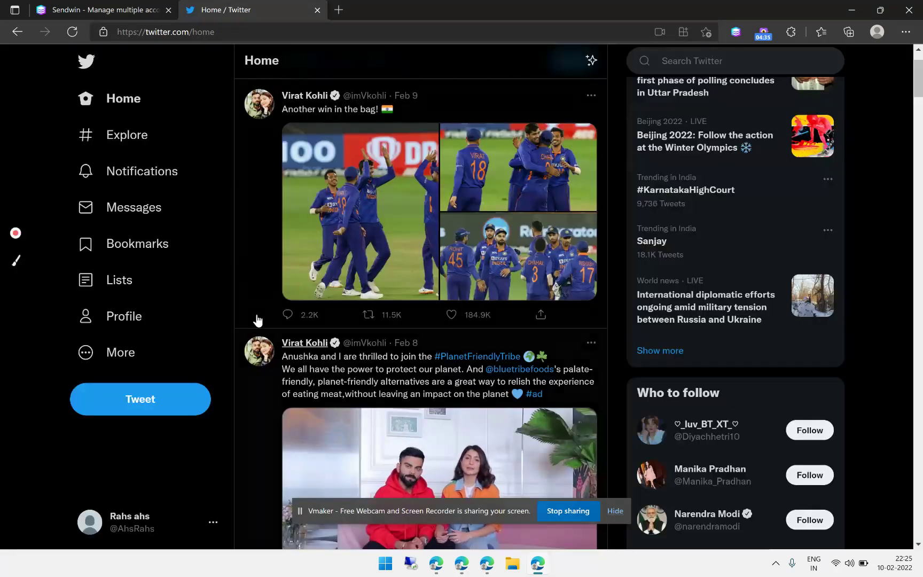
pyautogui.click(735, 34)
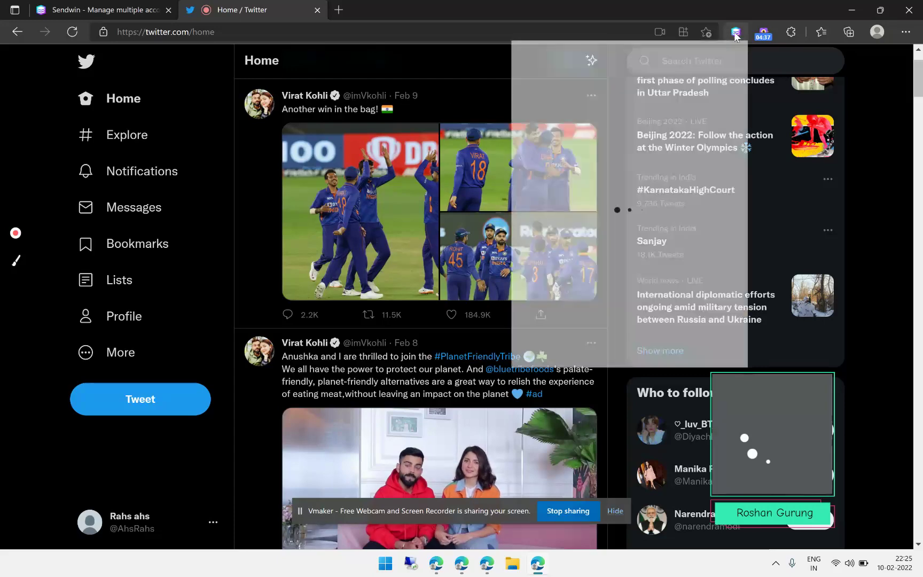
pyautogui.scroll(-5, 622, 224)
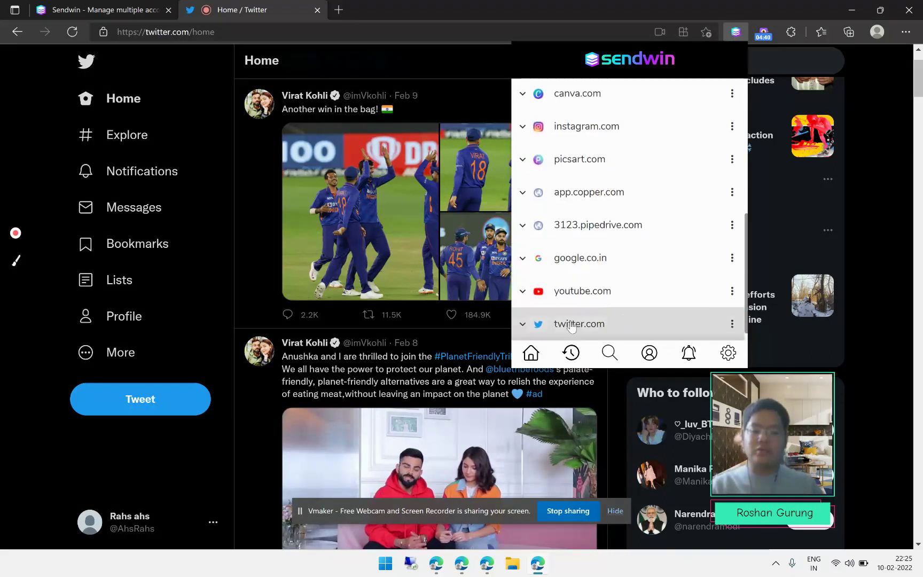
pyautogui.click(594, 331)
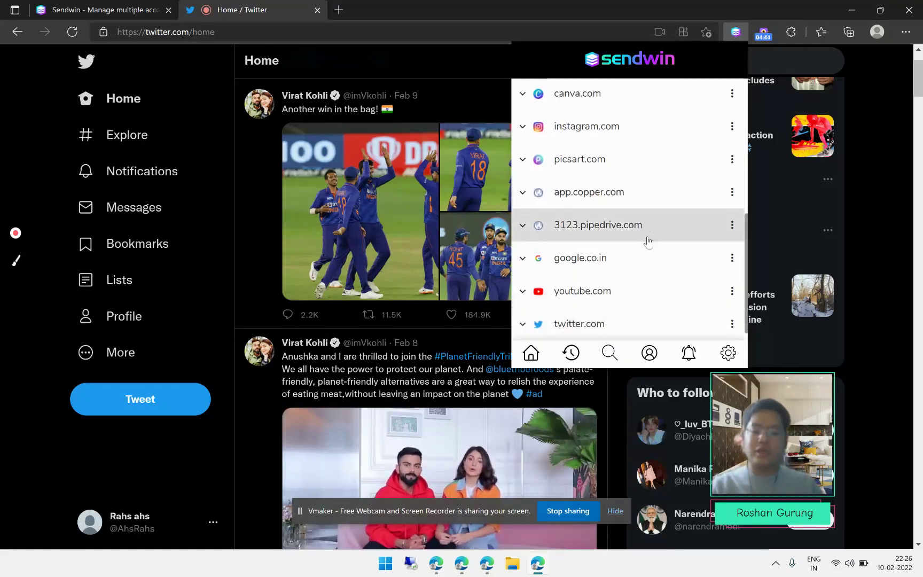
pyautogui.click(597, 332)
pyautogui.scroll(-2, 597, 326)
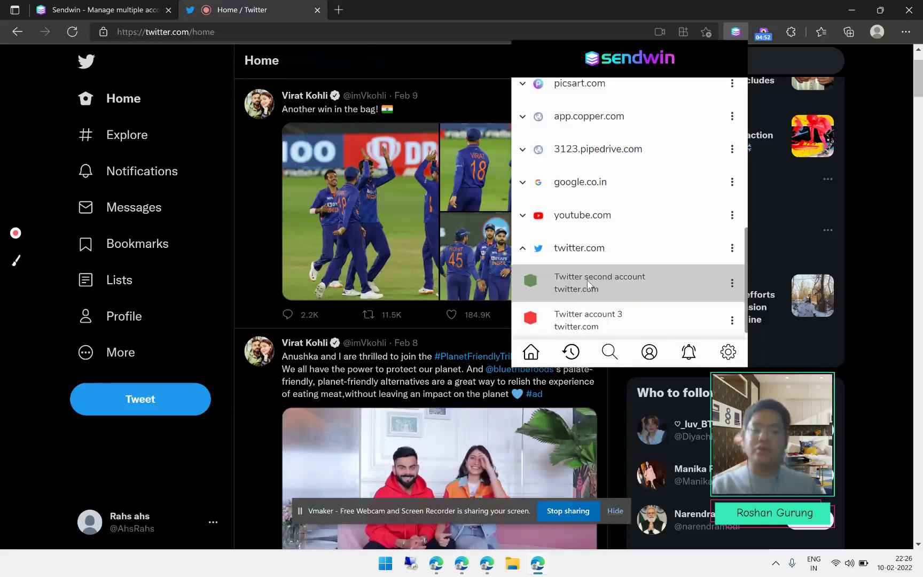
pyautogui.click(588, 284)
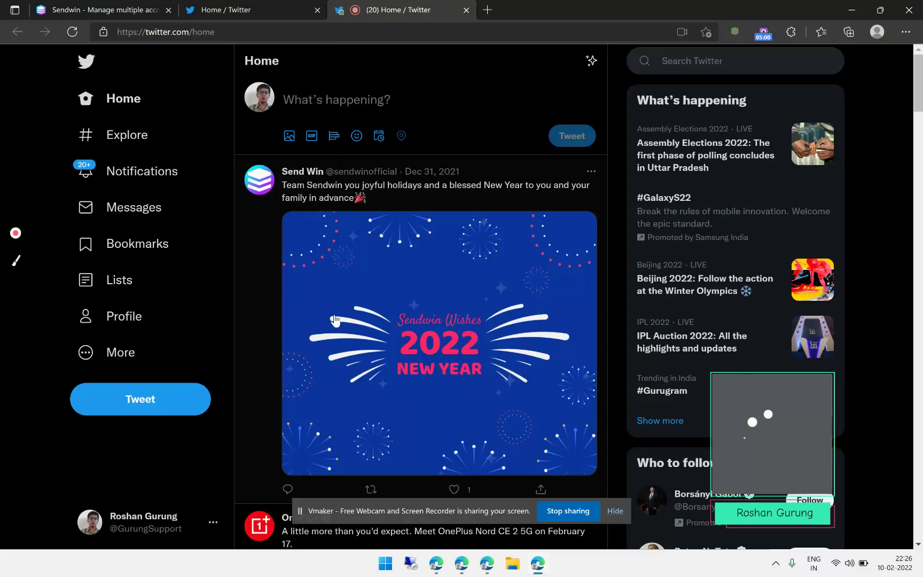
pyautogui.scroll(-3, 305, 244)
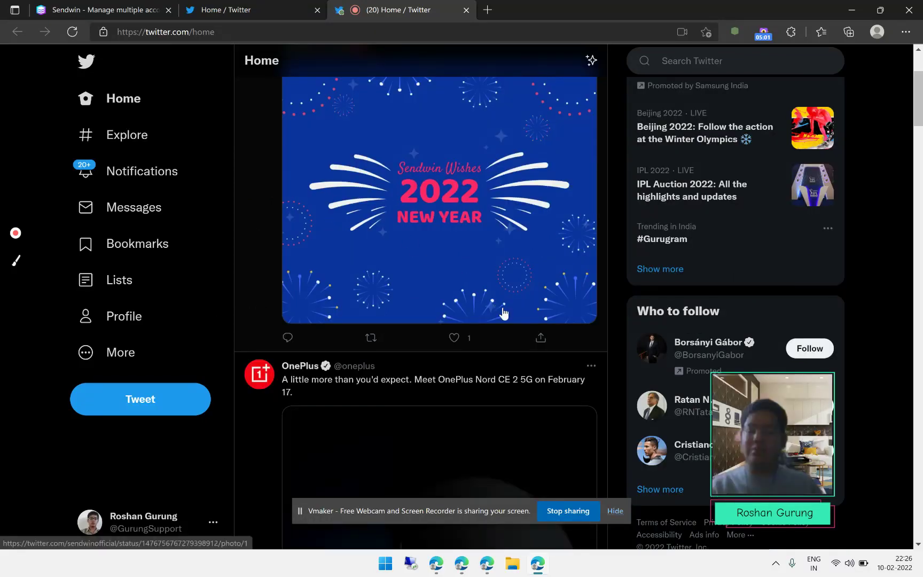